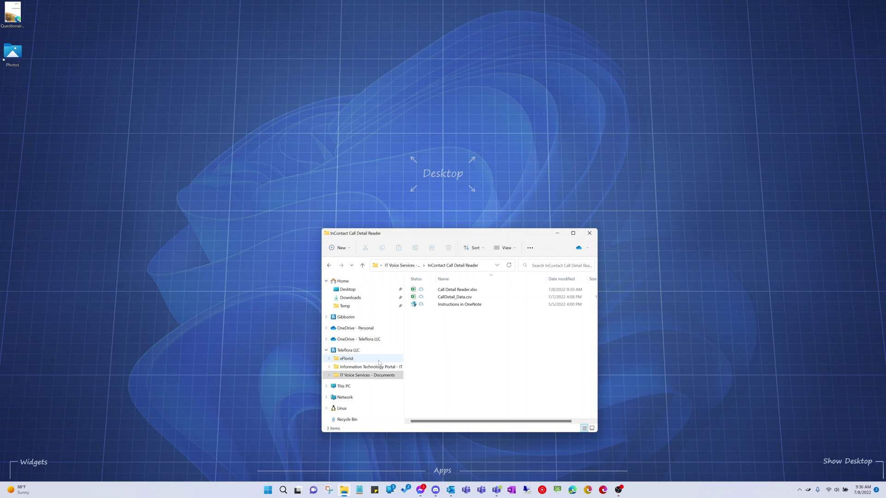
- Check the properties of the Information Technology Portal - IT Invoices folder and close them
click(364, 367)
click(368, 376)
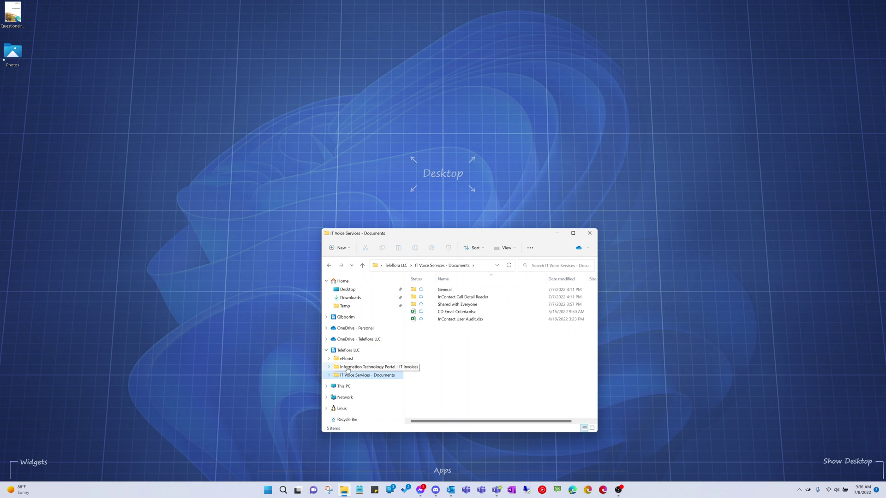
right_click(360, 375)
click(384, 310)
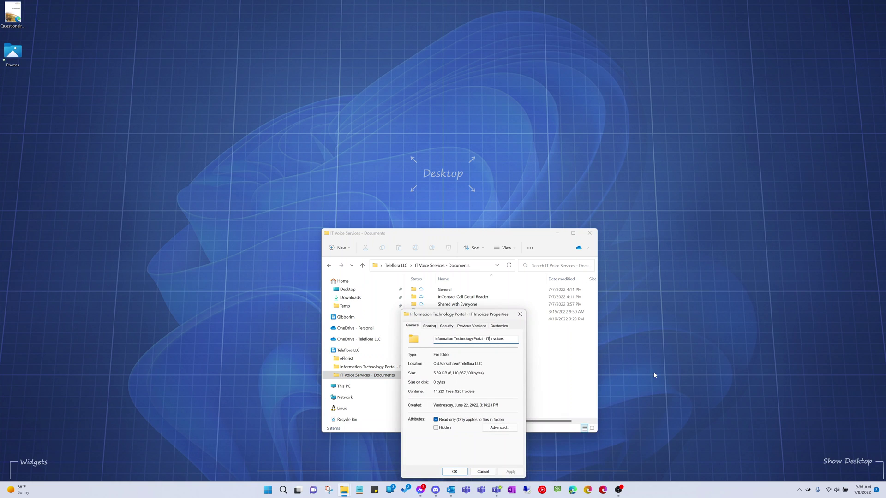
key(Return)
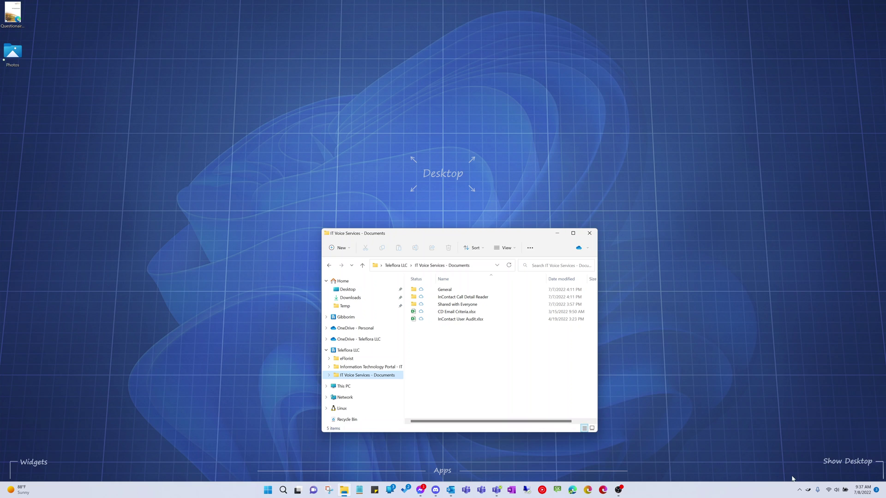
- Look at the OneDrive client in the system tray and dismiss its window
click(800, 490)
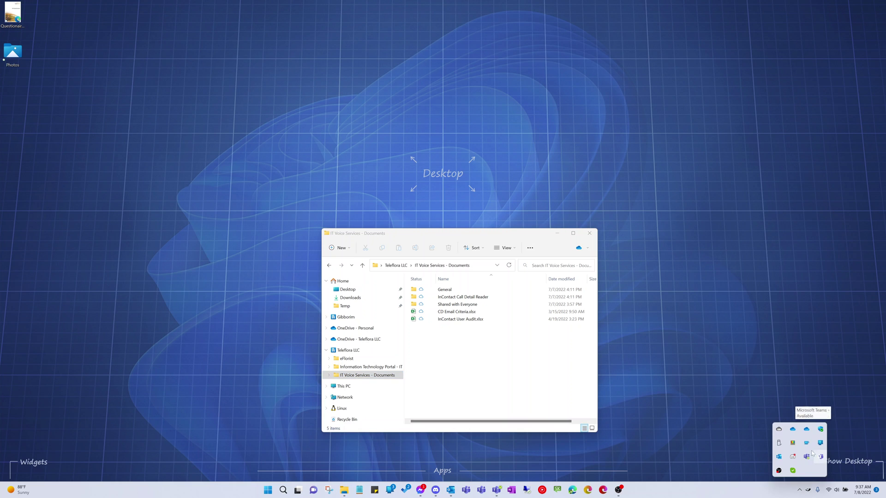
right_click(793, 431)
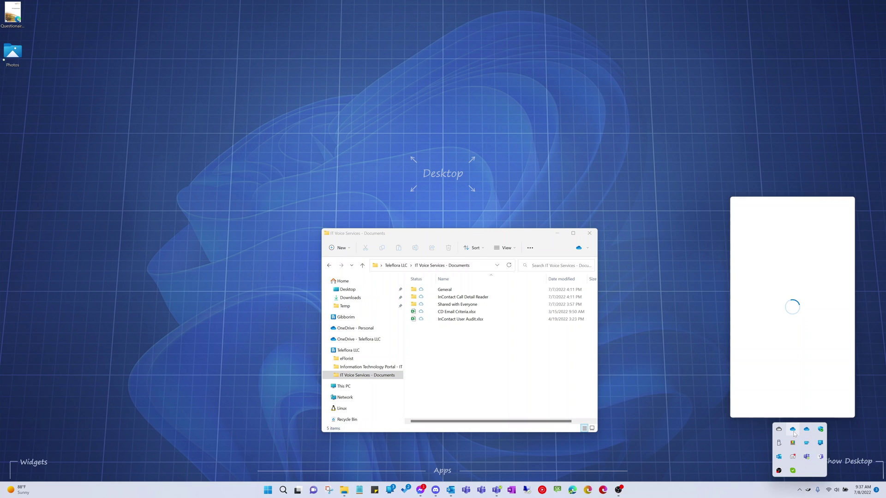
click(527, 371)
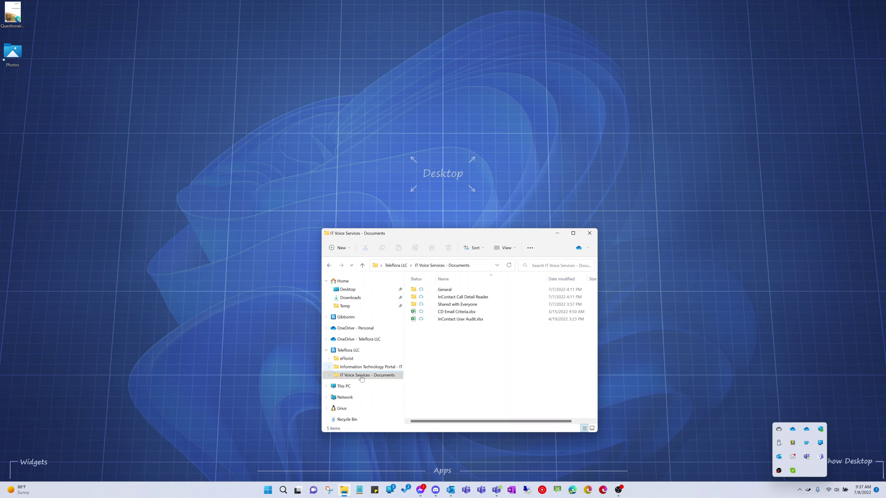
- Browse the synced IT Invoices, IT Voice Services - Documents and eFlorist folders to compare their display names
click(365, 367)
click(354, 377)
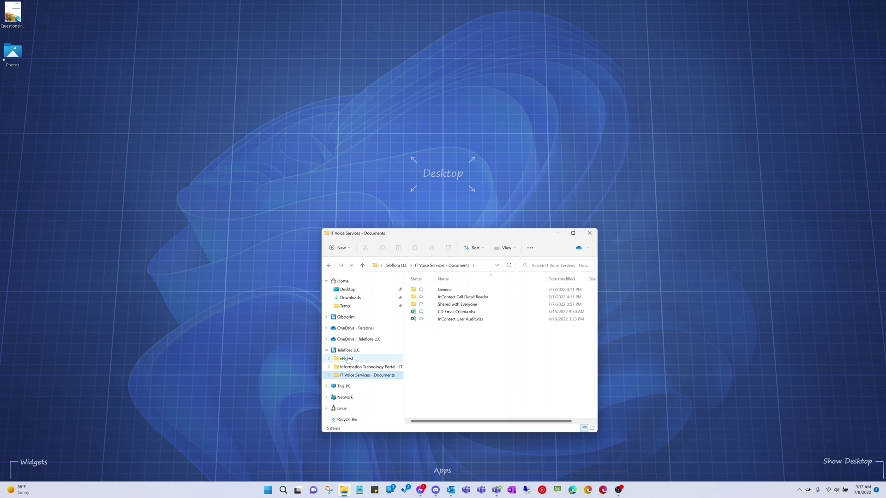
click(348, 359)
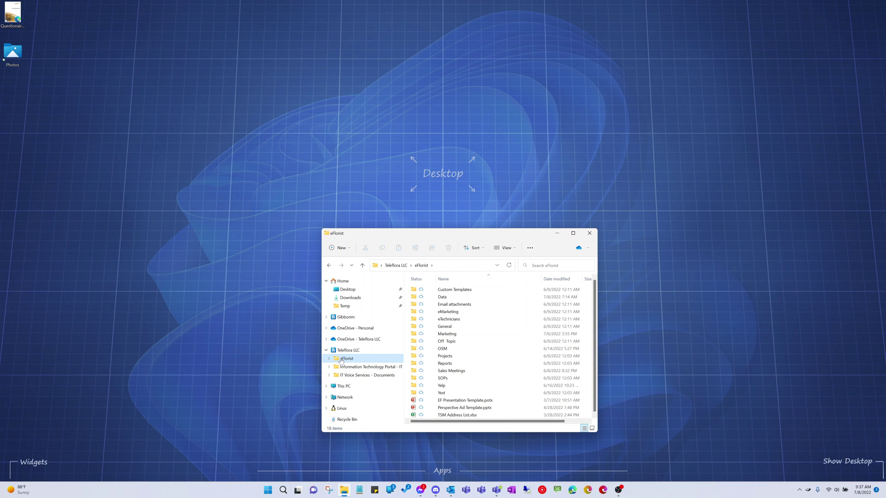
click(360, 377)
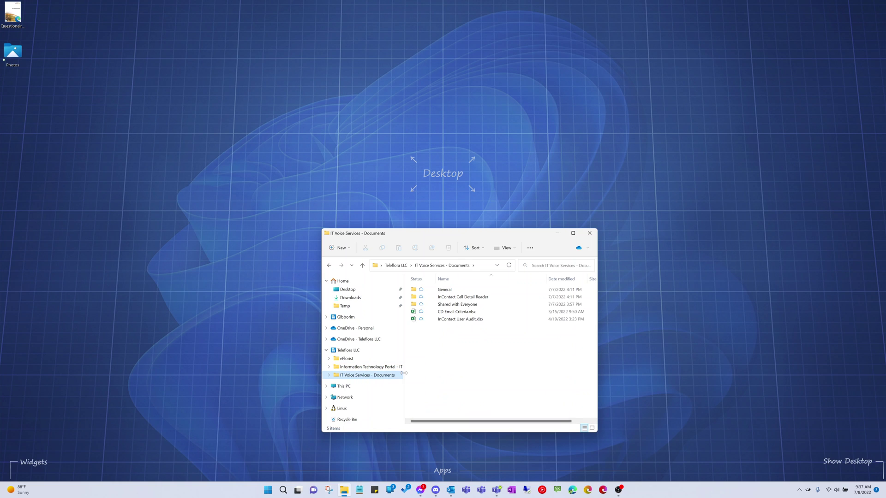
- Widen the navigation pane to read the IT Invoices folder's full name, narrow it again and open the eFlorist folder
drag(404, 373, 431, 373)
click(363, 368)
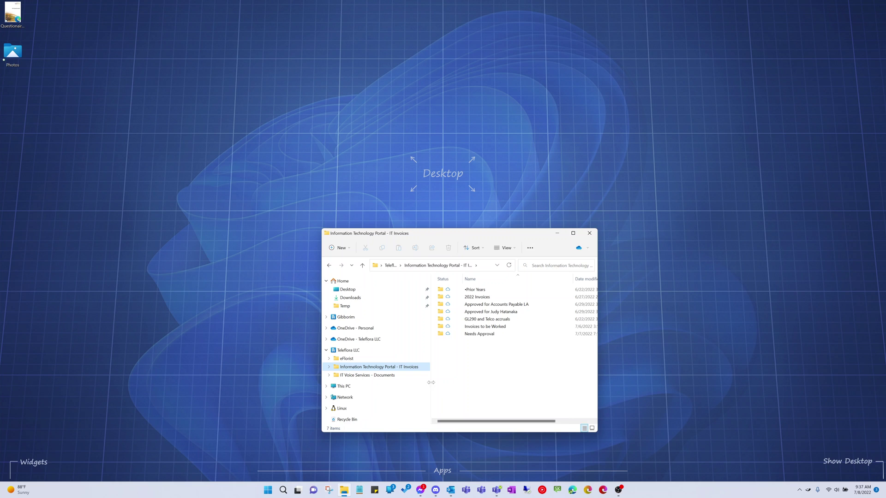
drag(431, 383, 398, 382)
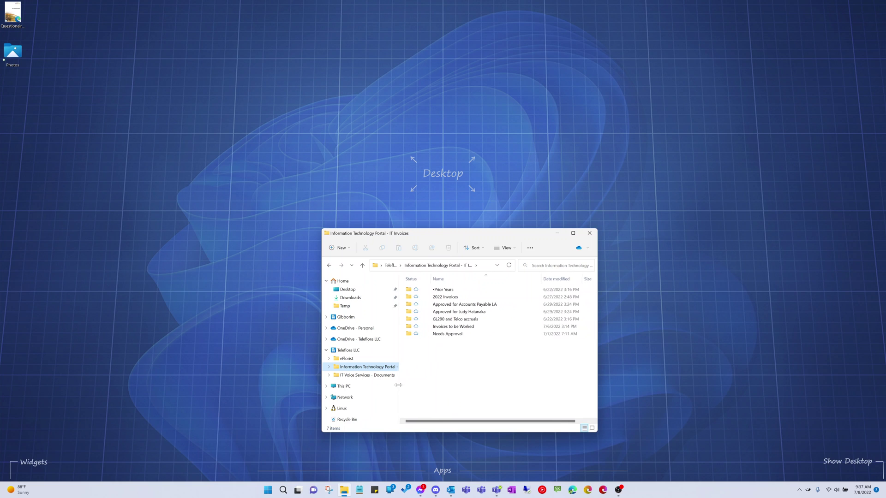
click(359, 361)
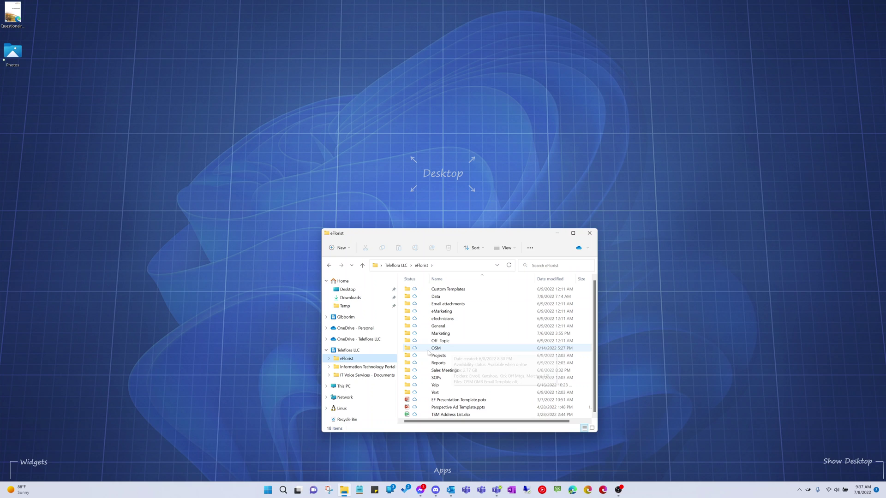
- Examine the location in the eFlorist folder's properties and close the dialog
right_click(343, 360)
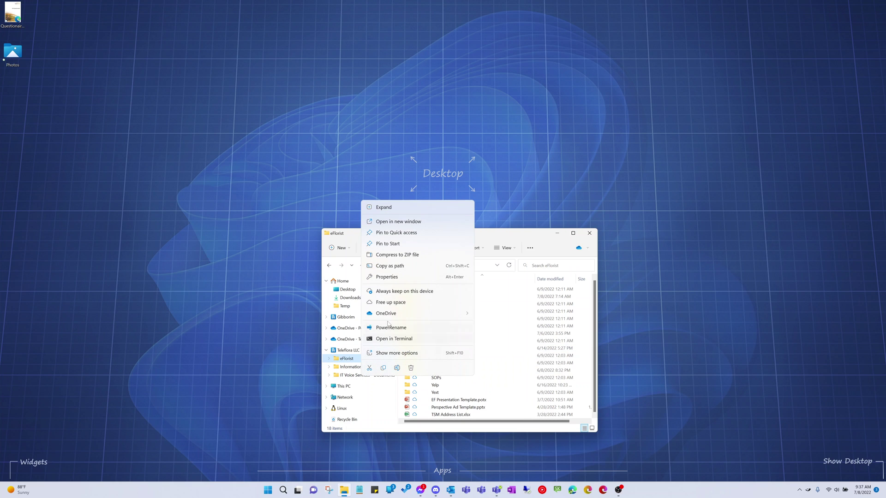
click(387, 277)
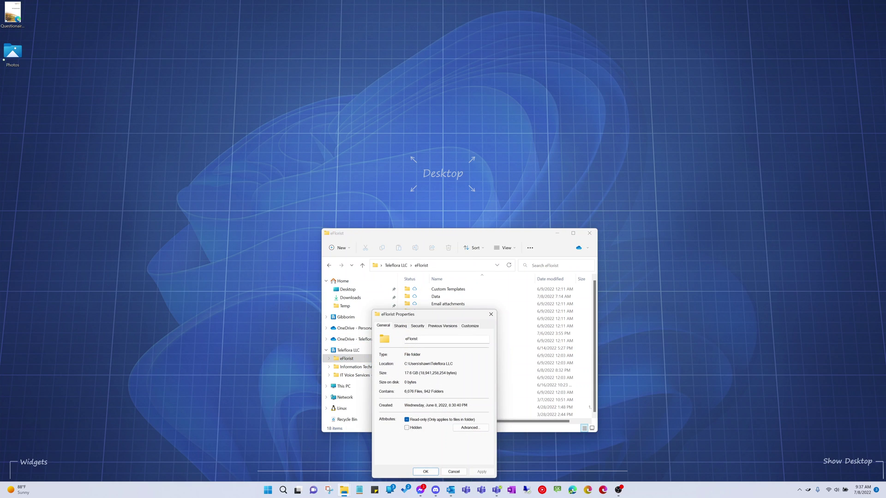
drag(431, 364, 453, 365)
key(Escape)
- Reveal the eFlorist folder's full path in File Explorer and inspect the actual folder name
click(449, 267)
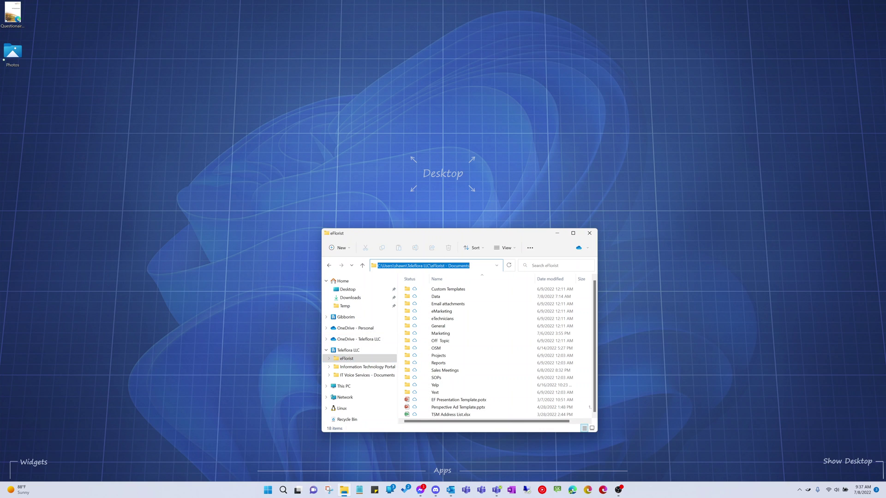
drag(431, 266, 470, 266)
click(470, 265)
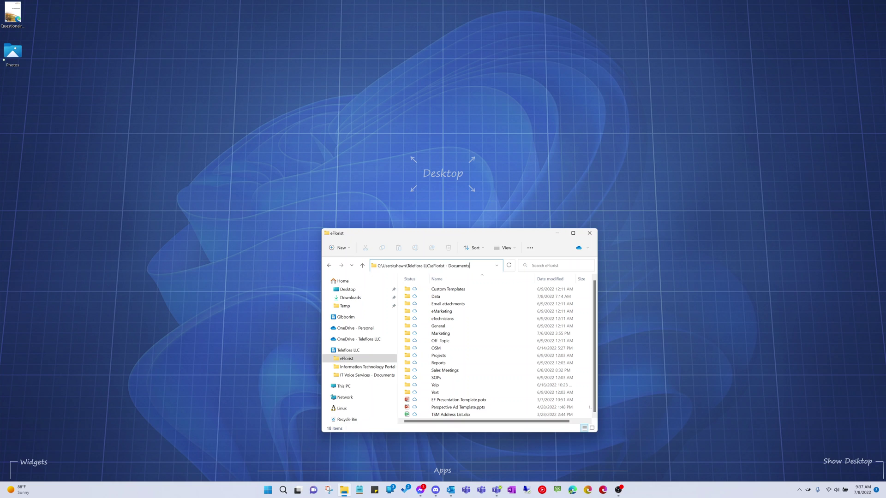
key(Return)
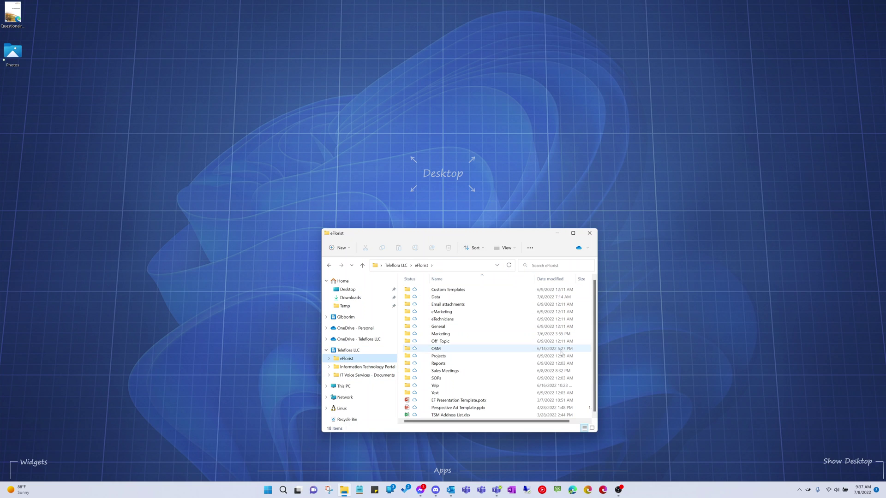
- Return to the eFlorist folder, widen the File Explorer window and open a terminal in that folder
click(365, 367)
click(364, 376)
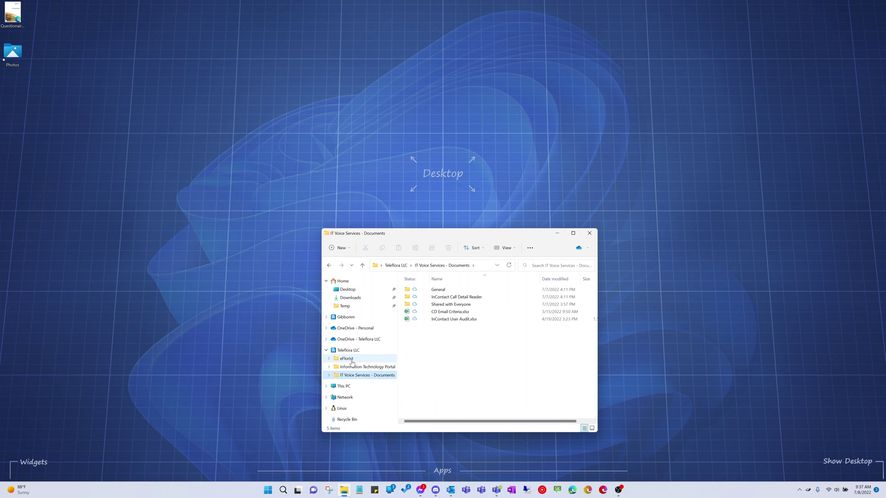
click(363, 360)
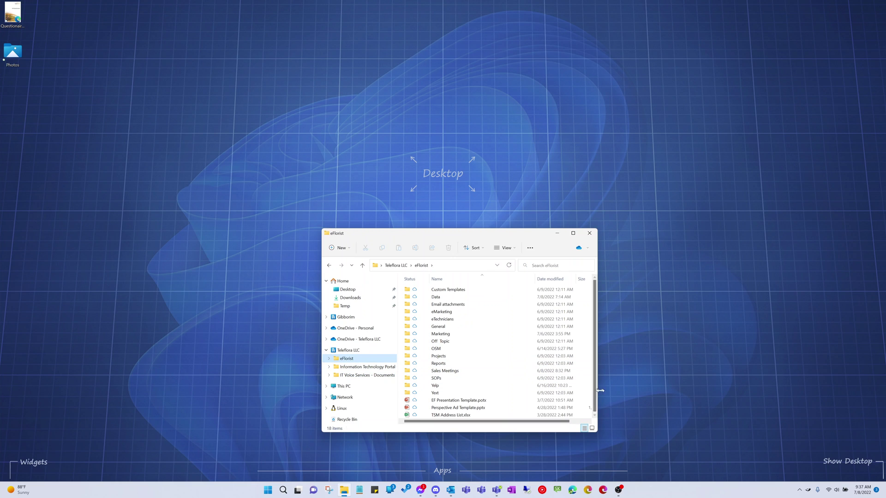
drag(597, 341, 658, 390)
right_click(627, 354)
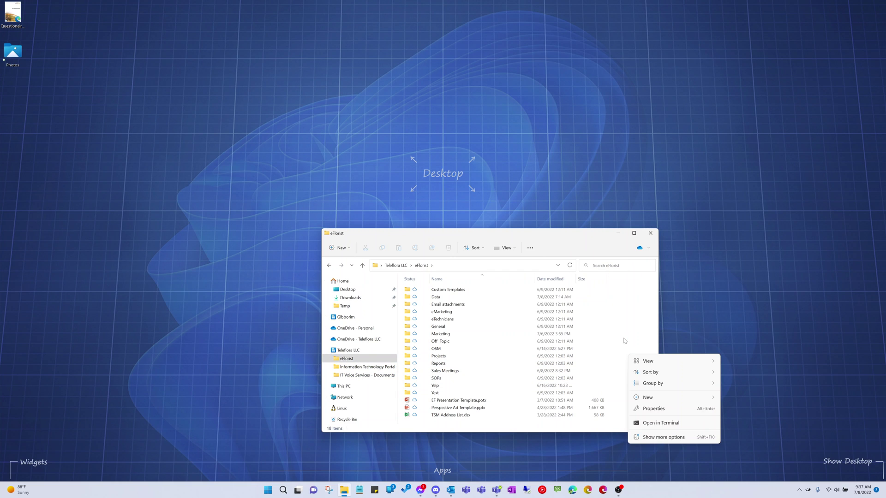
click(661, 423)
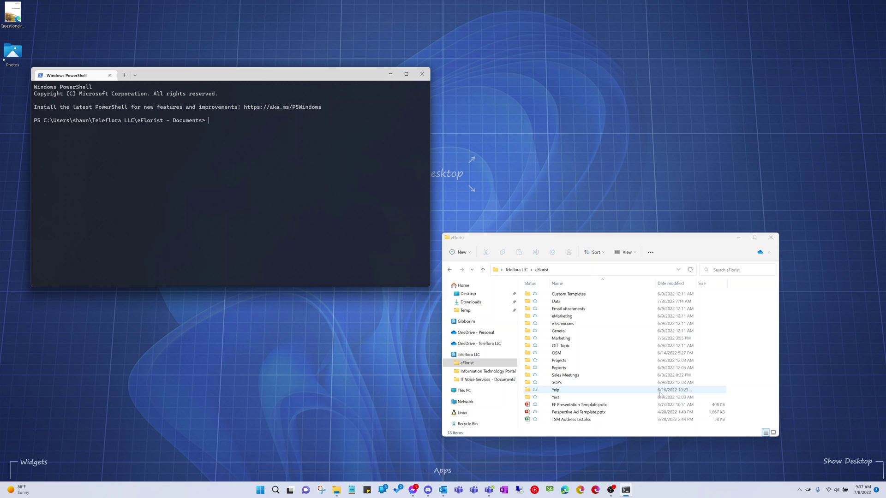
- Open the hidden desktop.ini file of the eFlorist folder by adding \desktop.ini to the folder path
click(626, 275)
click(620, 276)
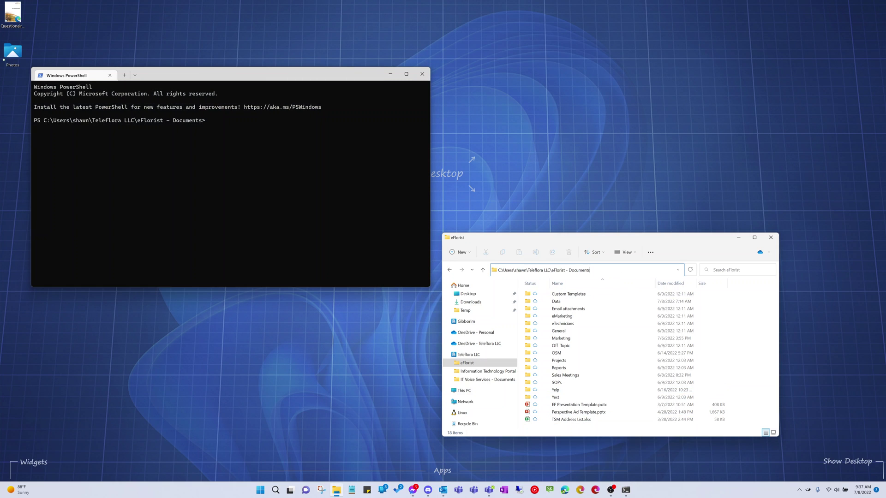
text(\desktop.ini)
key(Return)
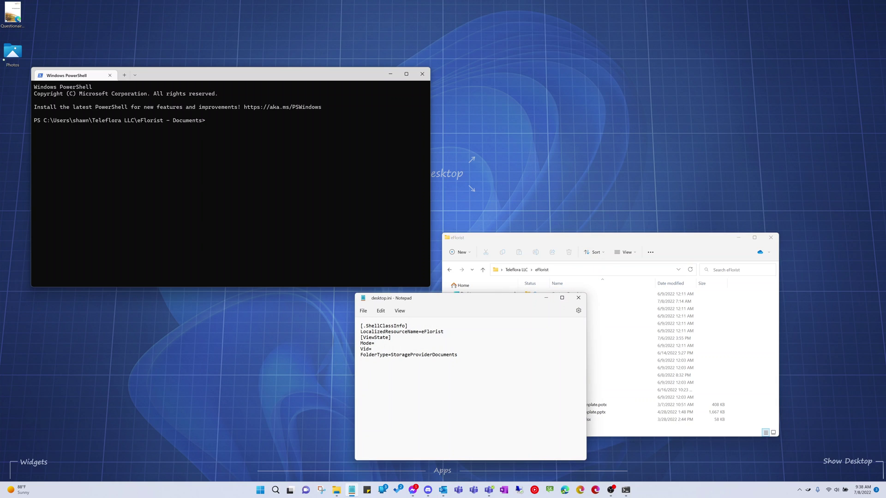
- Highlight the LocalizedResourceName=eFlorist line in desktop.ini and move Notepad clear of the File Explorer window
double_click(432, 332)
click(355, 334)
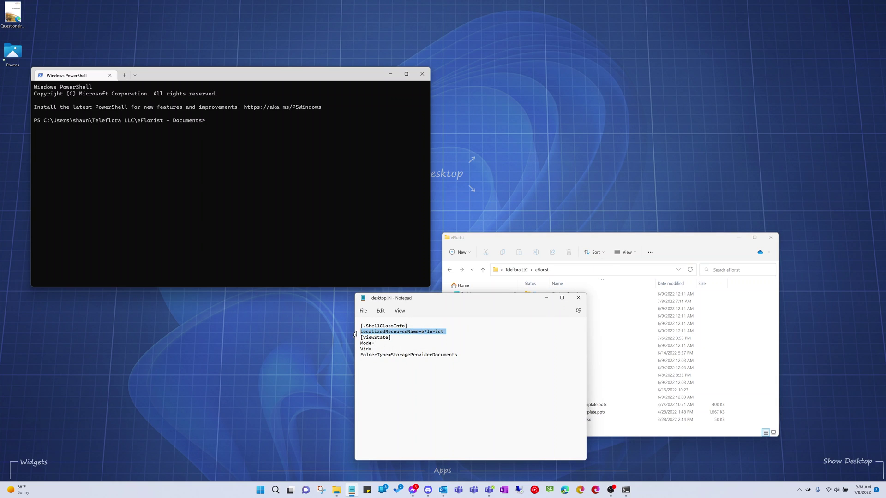
drag(475, 305, 335, 308)
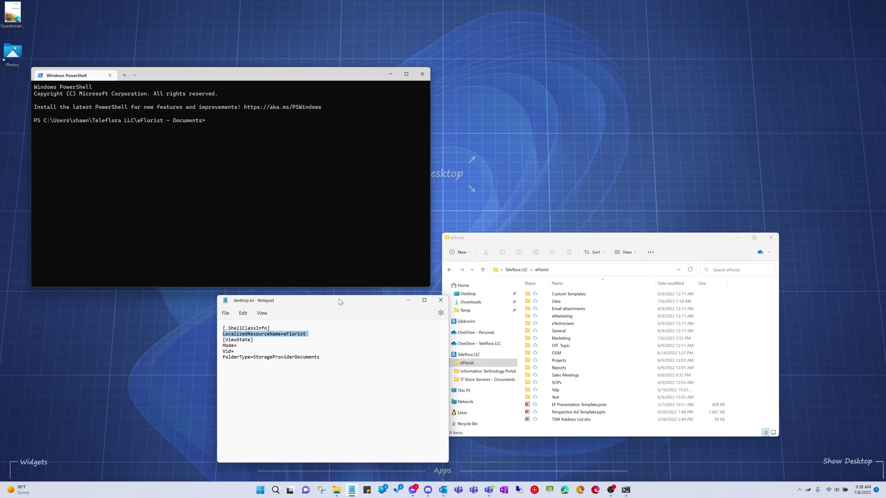
- Compare the eFlorist folder's actual path with the LocalizedResourceName value in desktop.ini, and close the file
click(475, 363)
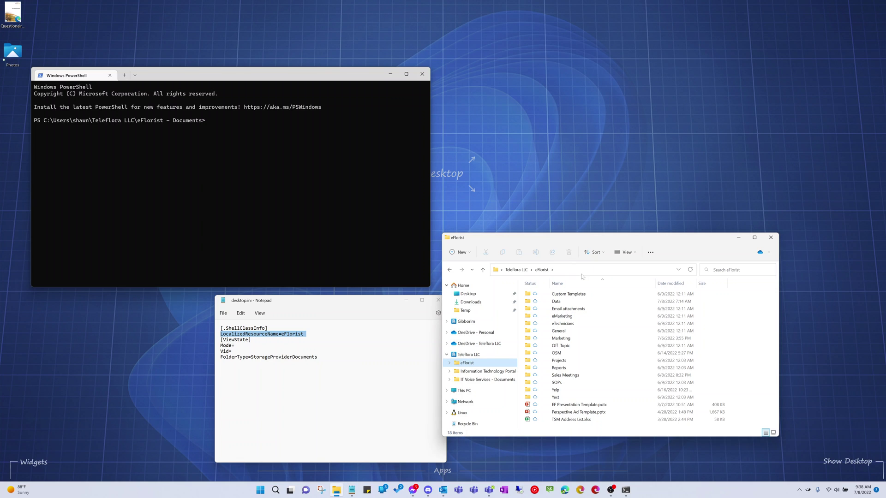
click(592, 273)
click(593, 274)
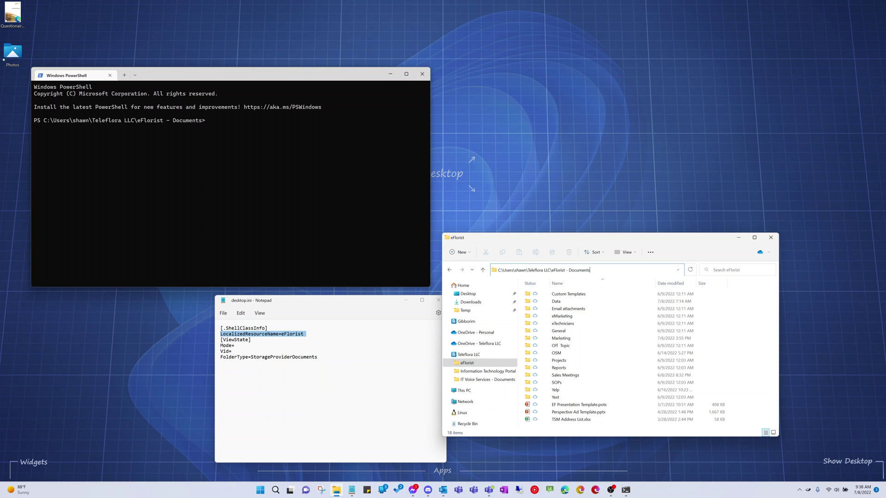
drag(284, 334, 304, 334)
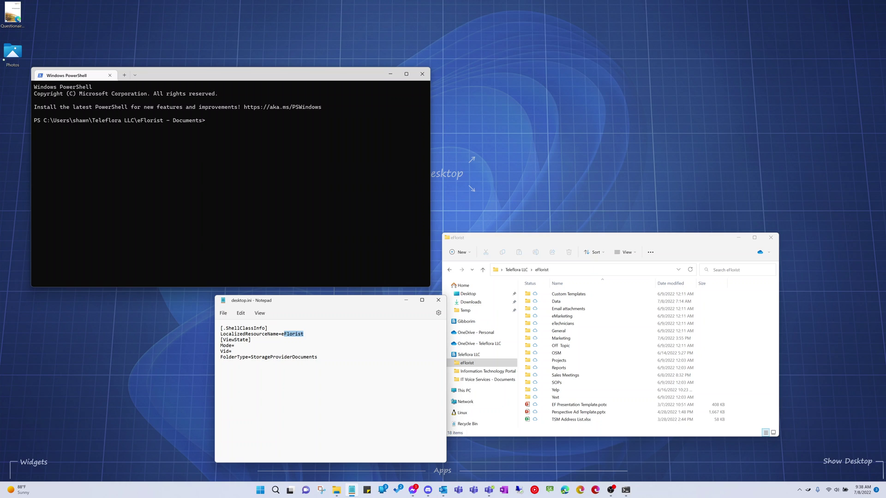
click(303, 334)
click(438, 300)
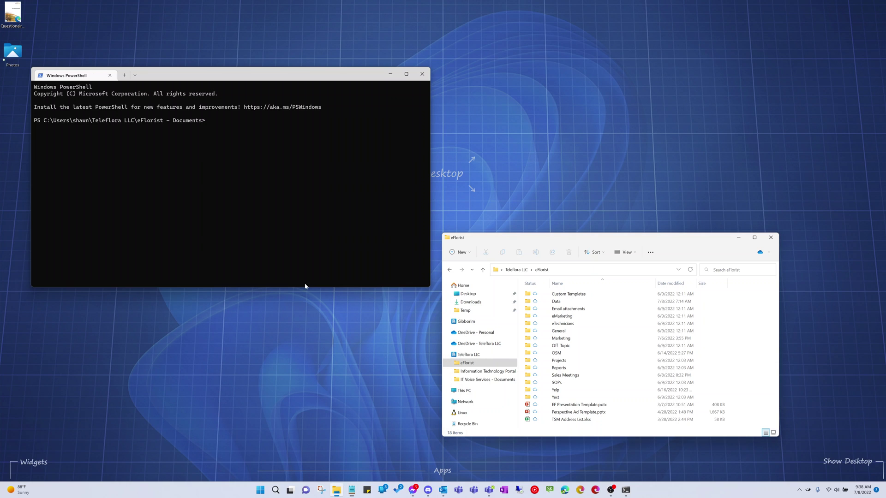
- Copy the full path of the Information Technology Portal - IT Invoices folder and switch to the PowerShell window
click(485, 372)
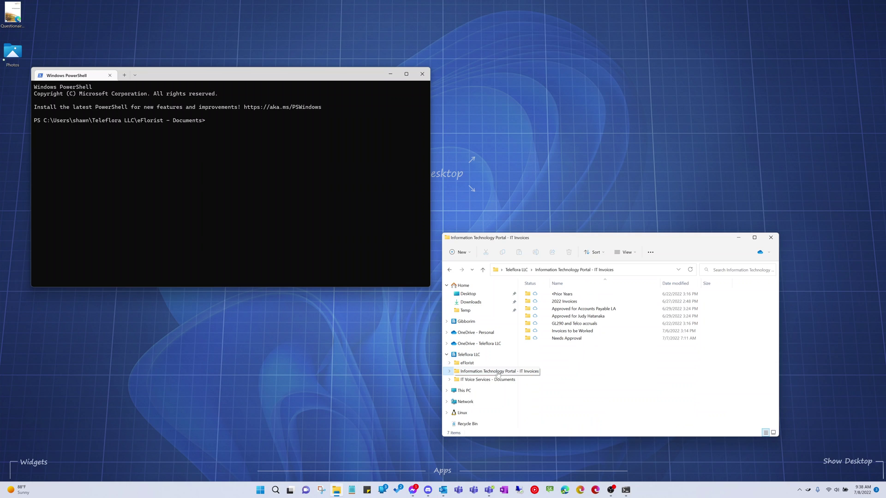
click(649, 272)
key(ctrl+c)
click(361, 175)
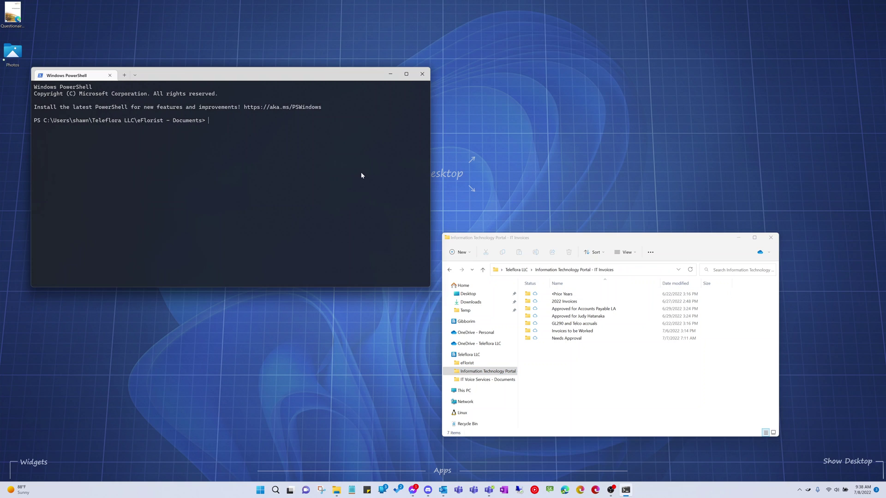
- Run copy .\desktop.ini with the quoted path of the Information Technology Portal - IT Invoices folder as the destination
text(copy .\)
text(des)
key(Tab)
text(")
key(ctrl+v)
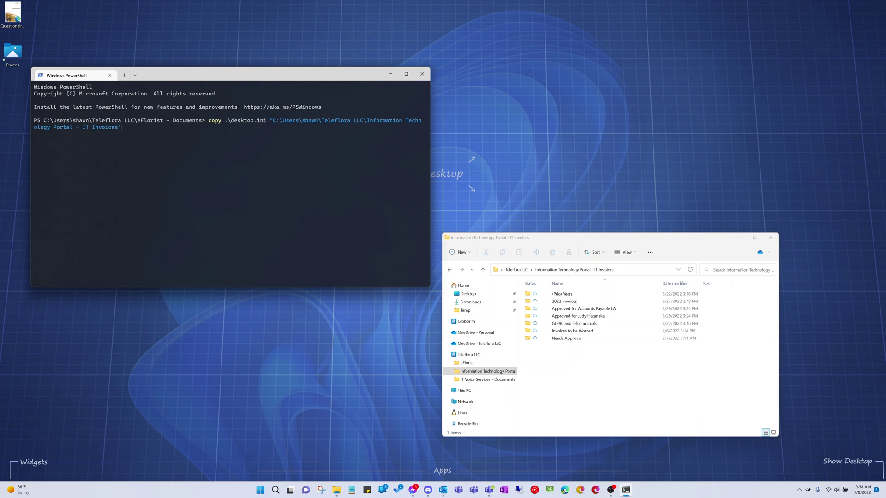
key(Return)
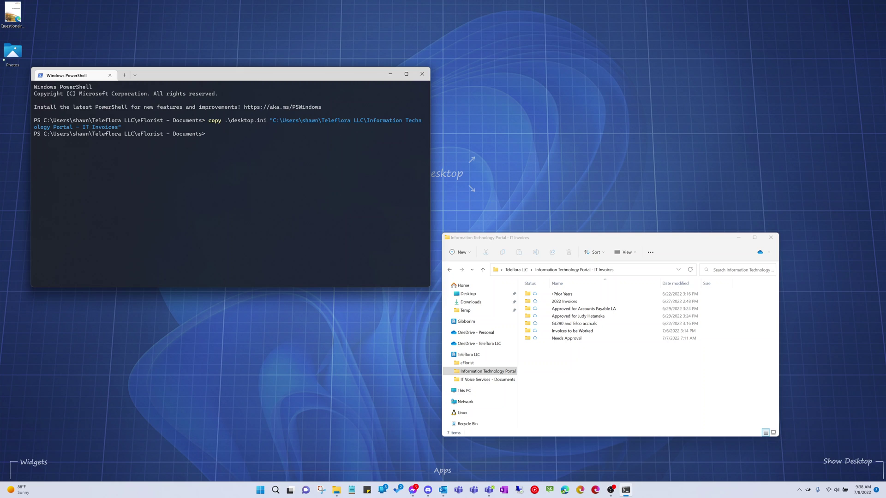
- Open the desktop.ini file in the Information Technology Portal - IT Invoices folder through its full path
click(656, 270)
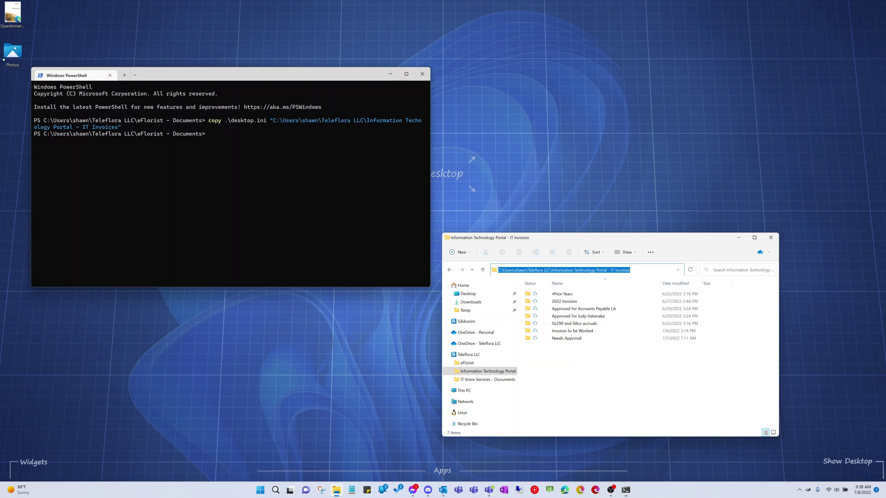
key(End)
text(\d)
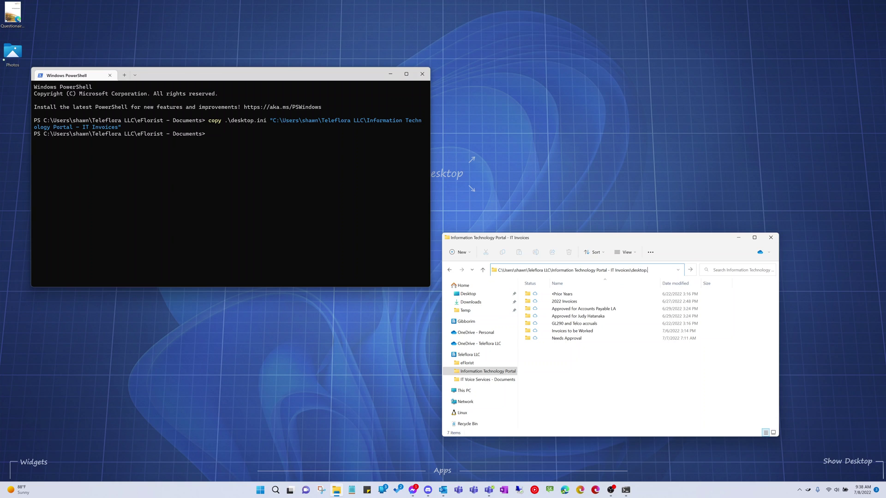
key(Return)
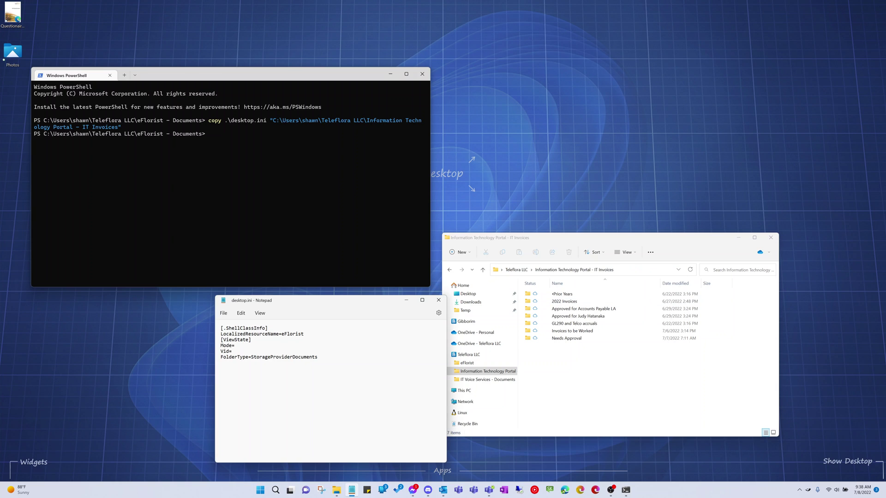
- Set LocalizedResourceName to IT Invoices in desktop.ini, save the file and close it
drag(293, 334, 304, 334)
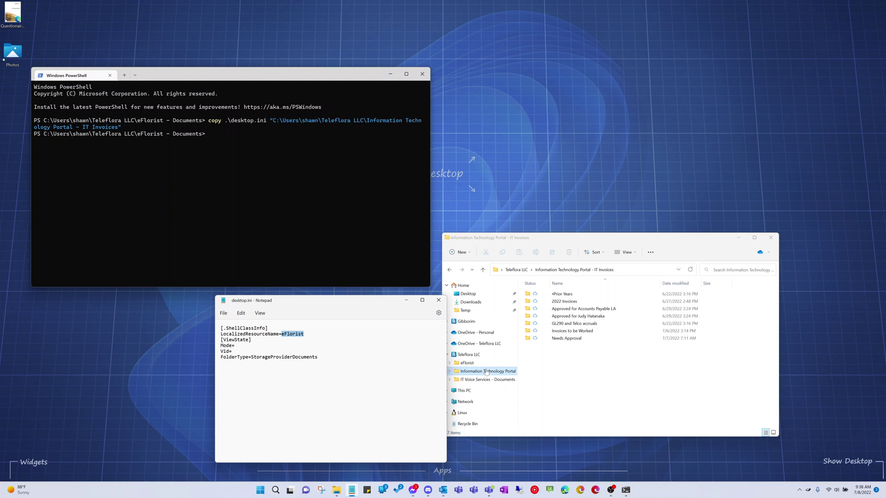
text(I)
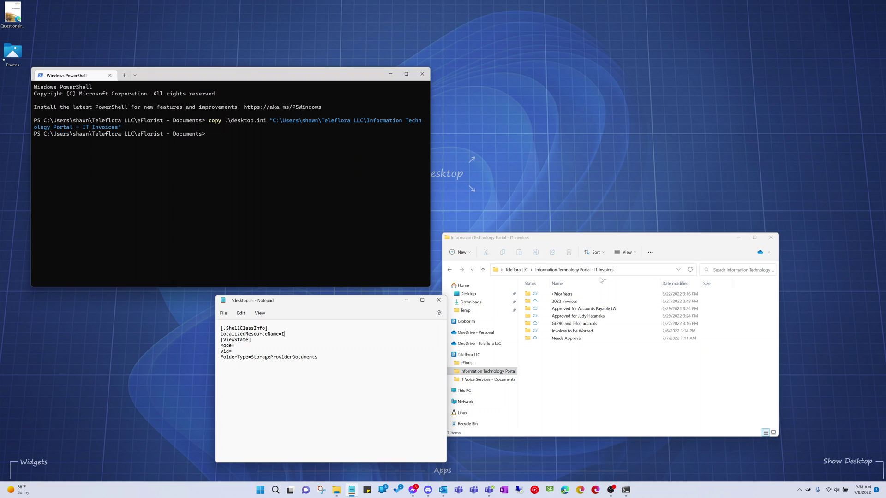
text(T Invoices)
key(Down)
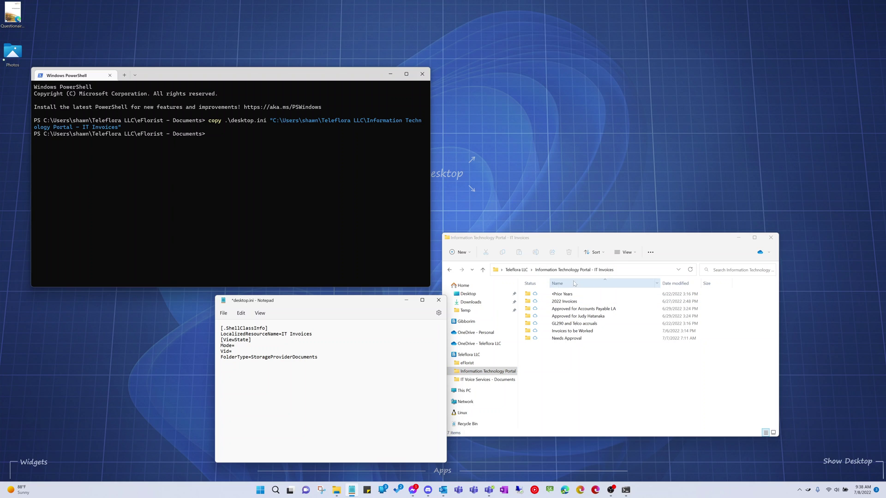
key(ctrl+s)
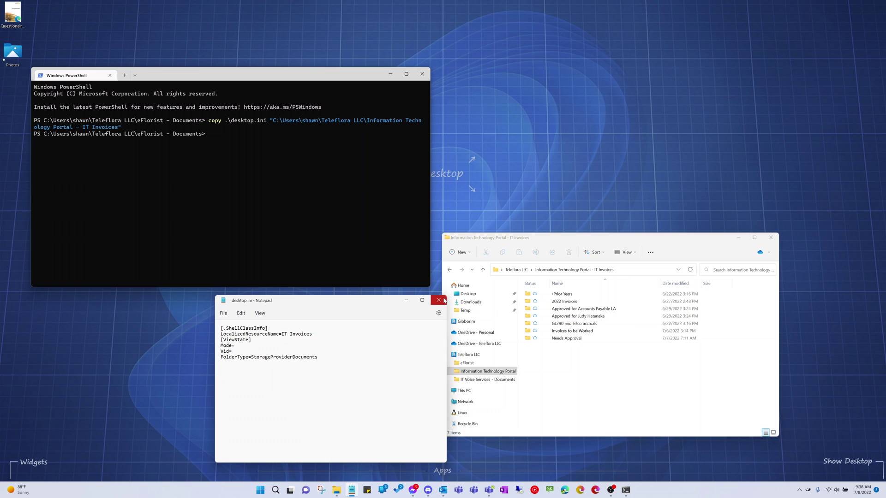
click(438, 300)
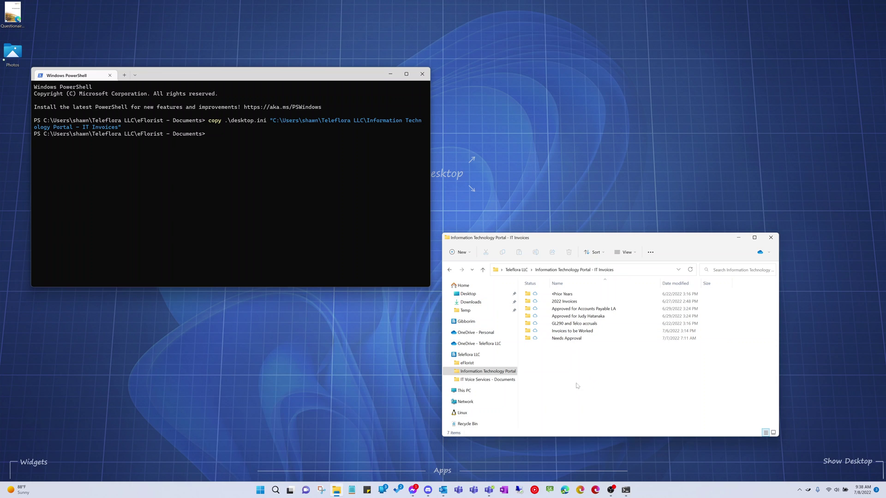
- Open the customization properties of the Information Technology Portal - IT Invoices folder and accept them without changes
click(496, 373)
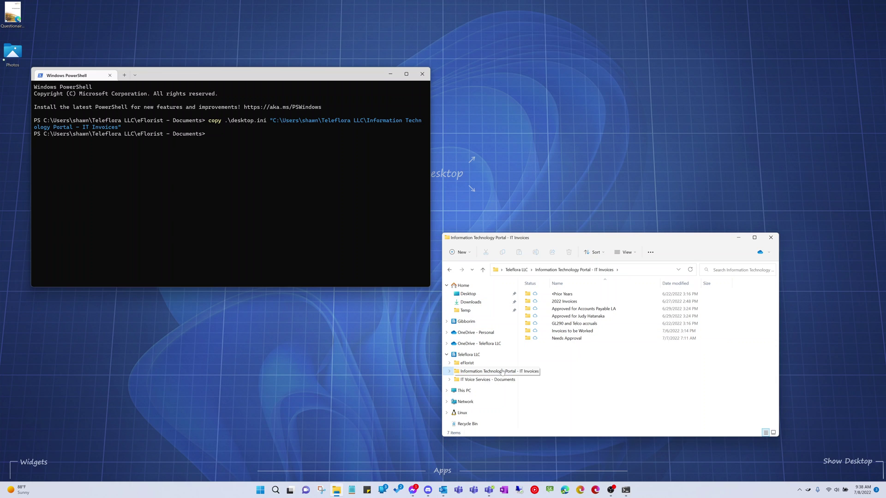
right_click(569, 372)
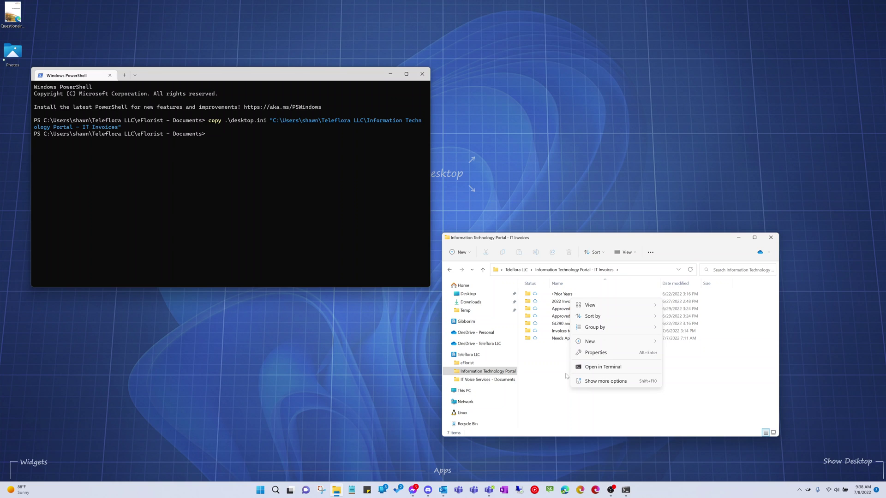
click(626, 381)
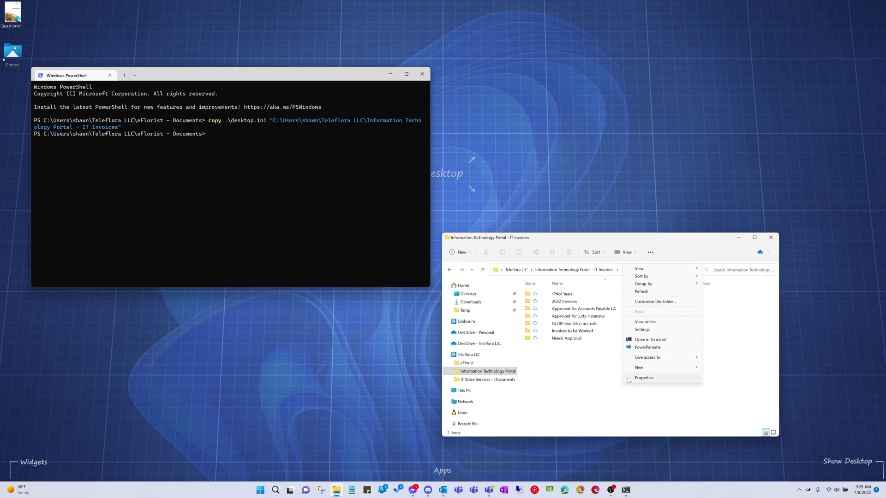
click(661, 302)
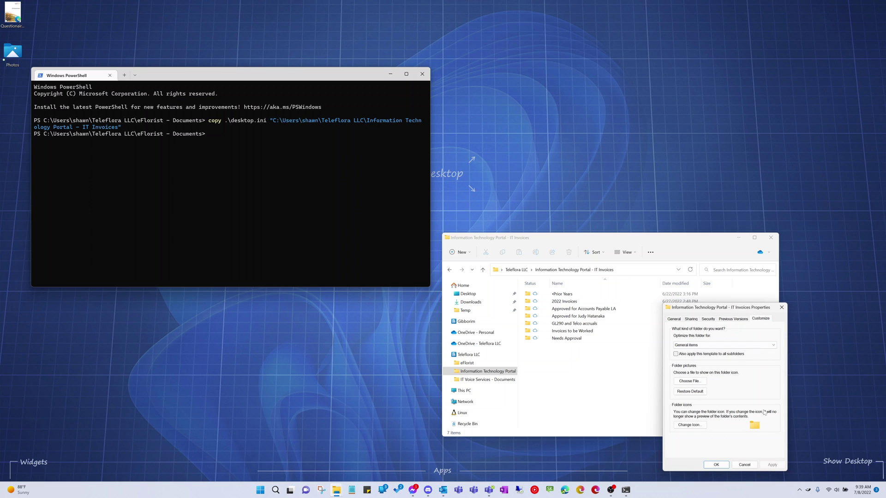
click(706, 466)
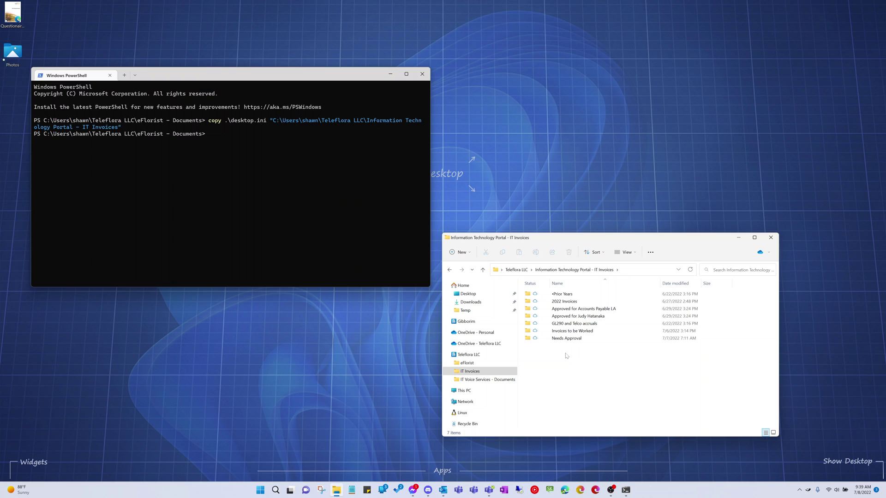
- Copy the full path of the IT Voice Services - Documents folder and switch to the PowerShell window
click(480, 380)
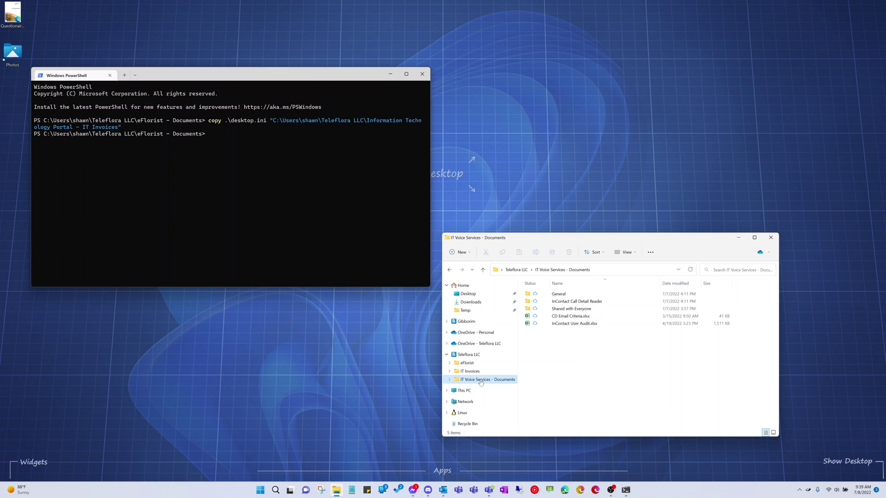
click(617, 271)
key(ctrl+c)
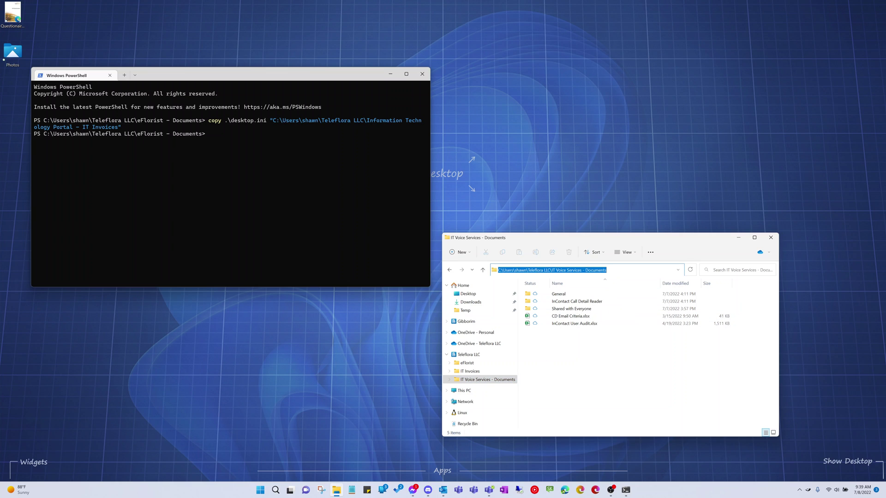
click(344, 226)
click(303, 98)
- Rerun the copy .\desktop.ini command with the quoted IT Voice Services - Documents path as the destination
key(Up)
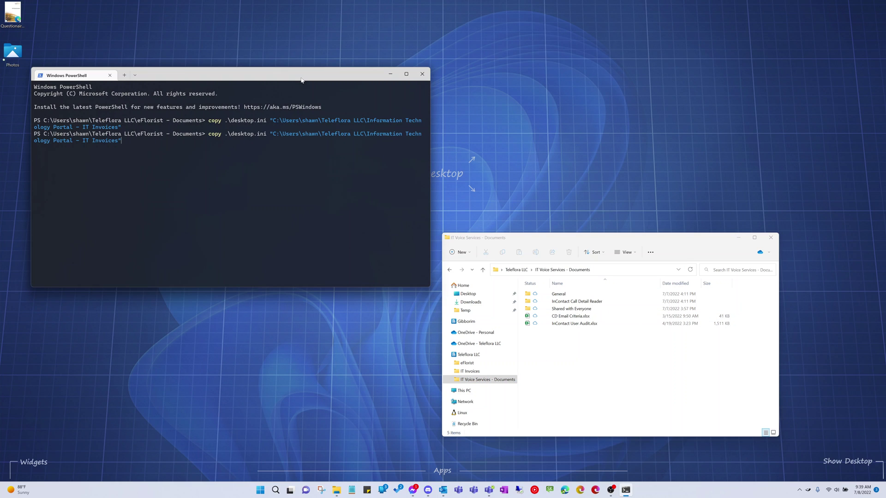
key(ctrl+shift+Left)
key(ctrl+shift+Left)
key(ctrl+shift+Left)
key(ctrl+shift+Left)
key(ctrl+shift+Left)
key(ctrl+shift+Left)
key(ctrl+shift+Left)
key(ctrl+shift+Left)
key(ctrl+shift+Left)
key(ctrl+shift+Left)
key(ctrl+shift+Left)
key(ctrl+shift+Left)
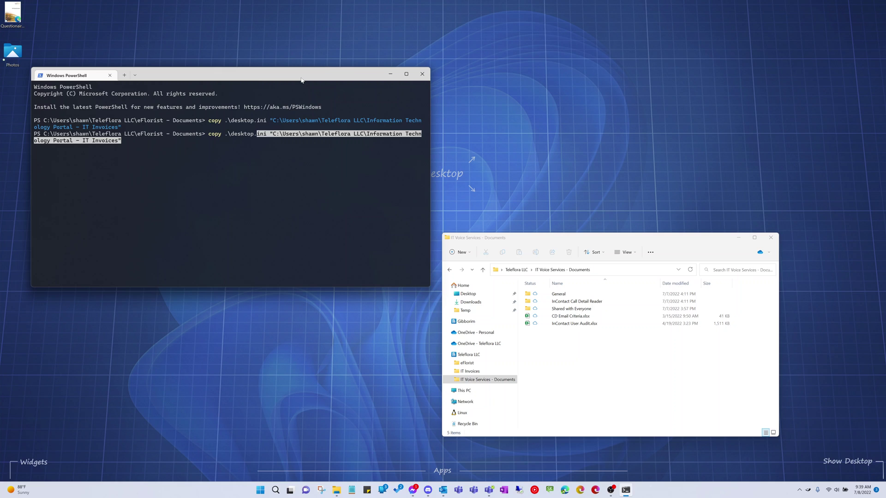
key(ctrl+shift+Right)
key(BackSpace)
key(BackSpace)
key(ctrl+v)
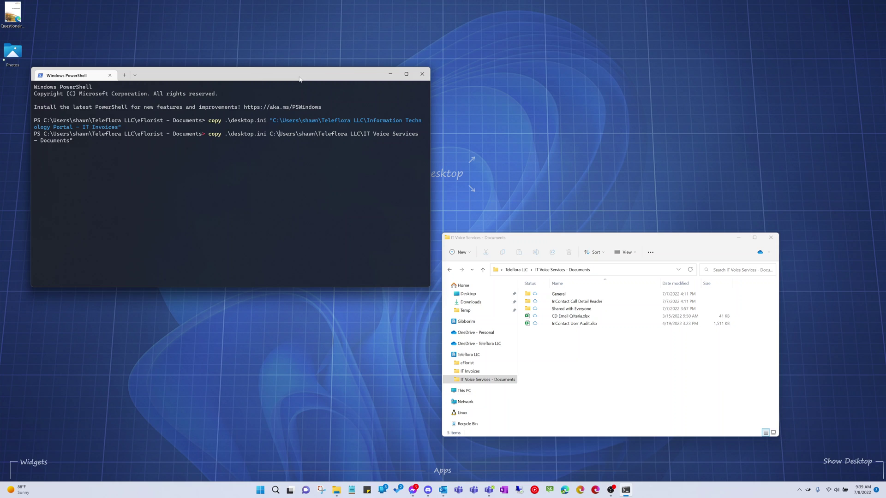
text(")
key(Return)
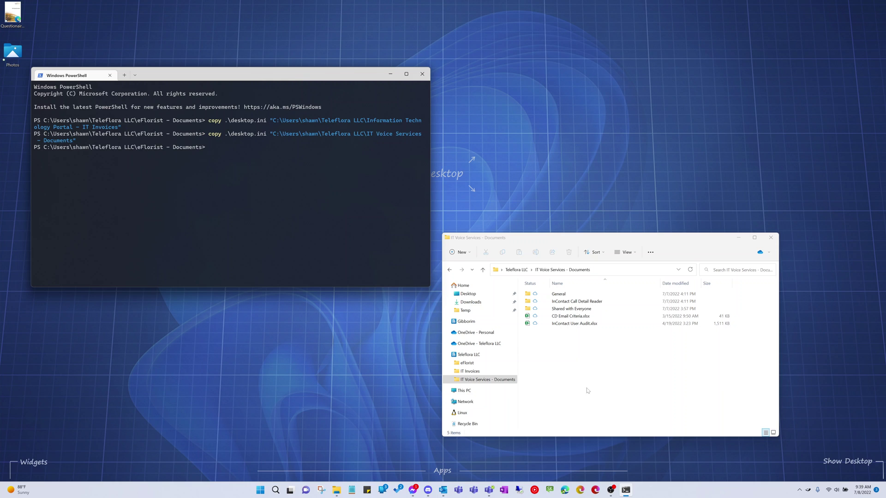
- Open the desktop.ini file in the IT Voice Services - Documents folder through its full path
click(625, 279)
click(633, 270)
text(\desk)
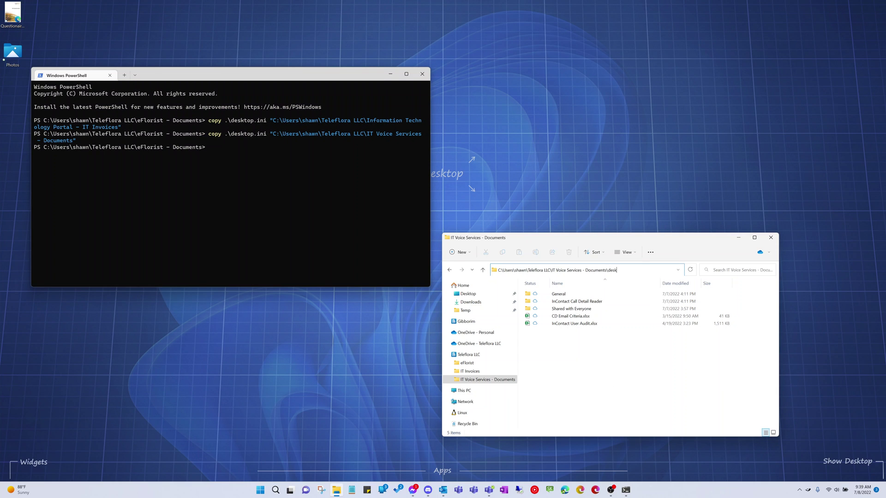
text(top.ini)
key(Return)
- Change LocalizedResourceName to Voice Team in desktop.ini, save the file and close it
drag(304, 334, 282, 334)
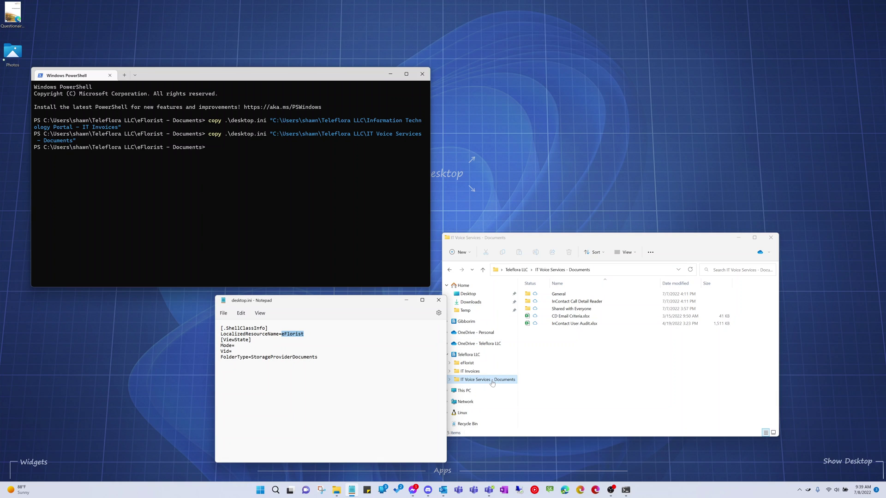
text(Voice V)
key(BackSpace)
text(Team)
key(ctrl+s)
click(439, 301)
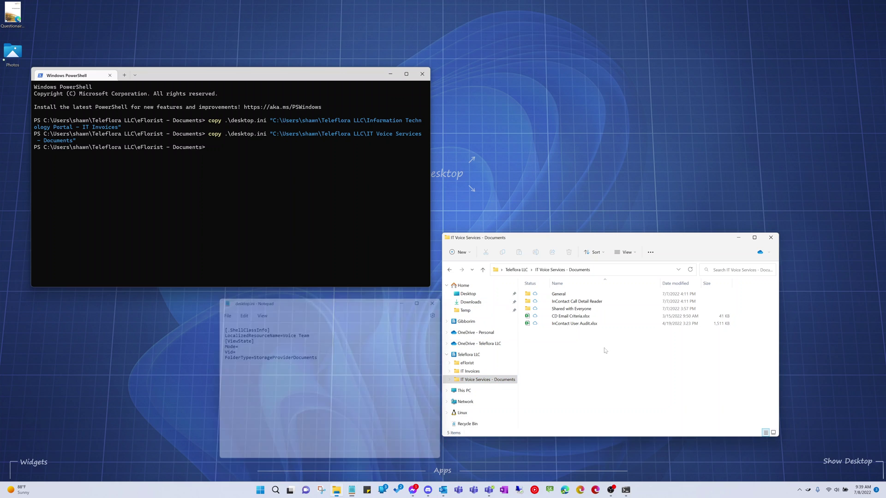
- Open the customization properties of the IT Voice Services - Documents folder and accept them without changes
right_click(606, 350)
click(631, 403)
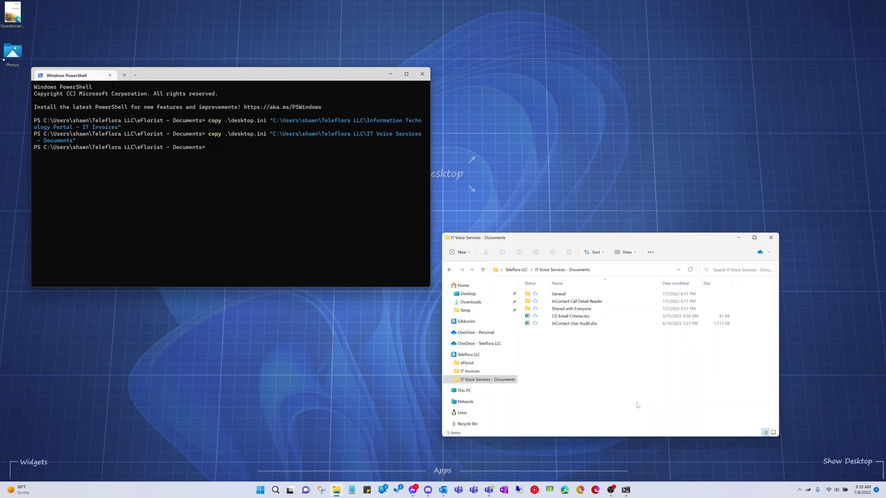
click(539, 296)
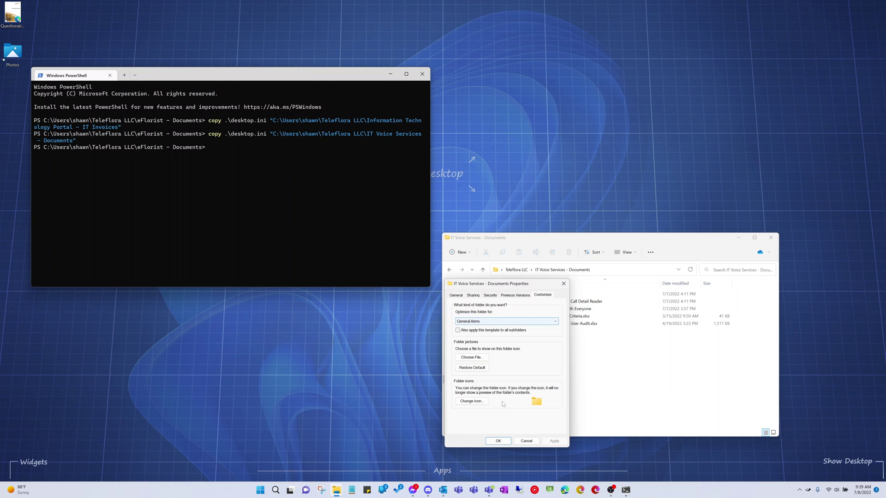
click(498, 441)
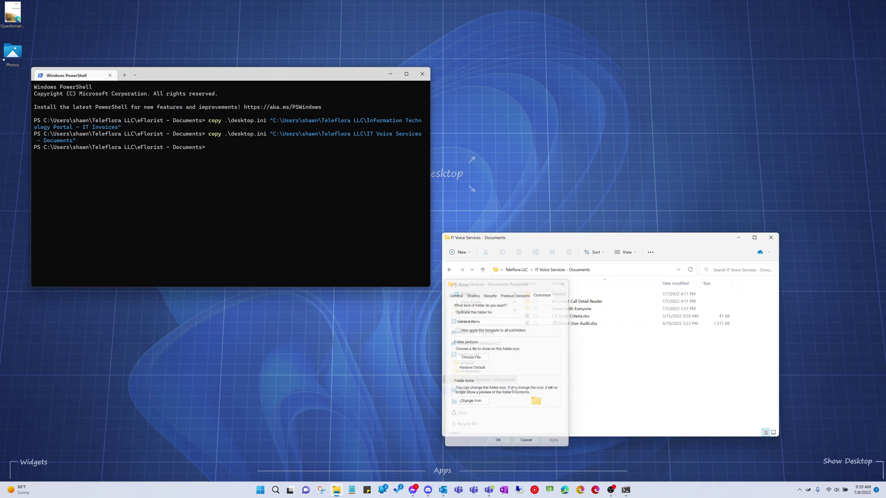
- Narrow File Explorer's navigation pane and open the OneDrive - Teleflora LLC folder
drag(517, 354, 503, 354)
click(489, 344)
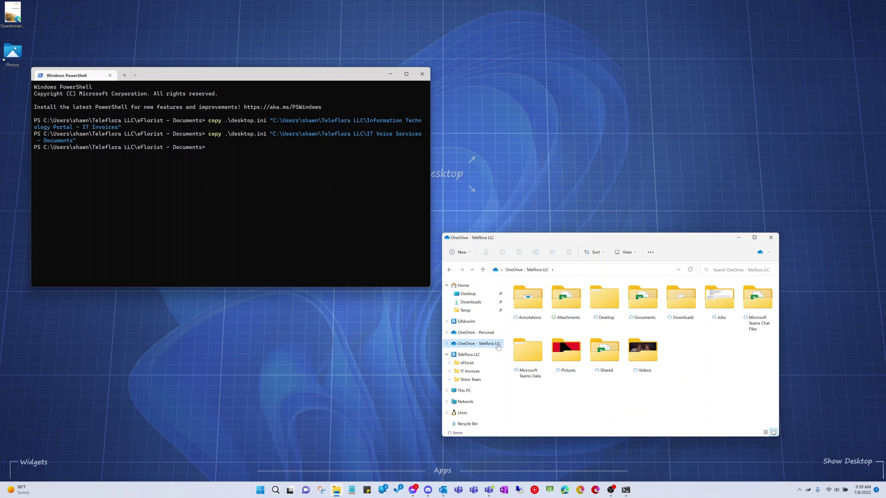
- End the PowerShell session with the exit command
click(315, 189)
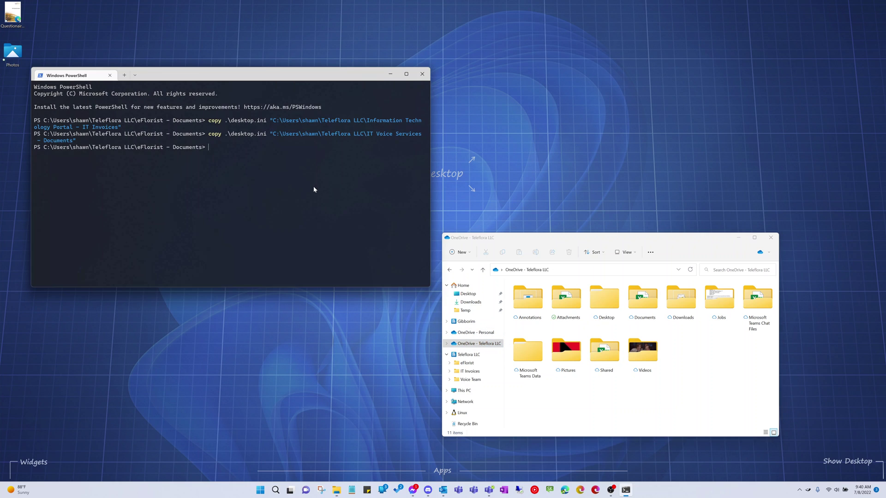
text(exit)
key(Return)
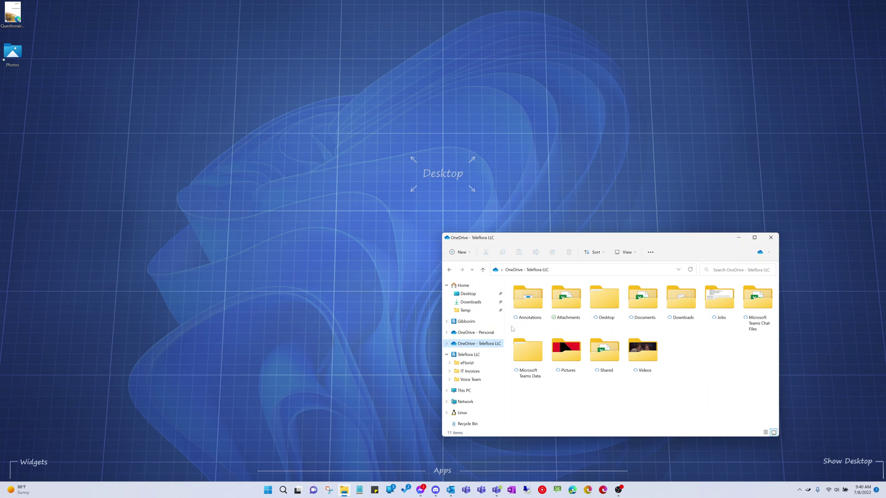
- Narrow the navigation pane a little more, and collapse and re-expand the Teleflora LLC group
drag(504, 325, 495, 325)
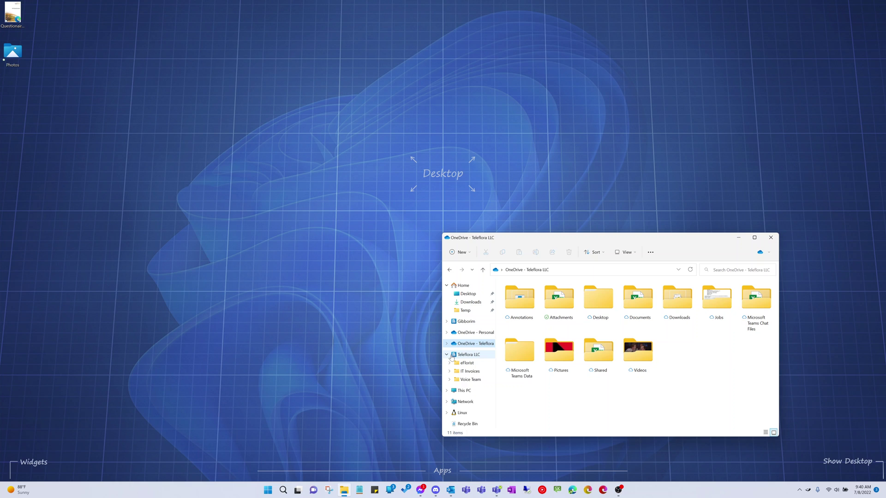
click(450, 356)
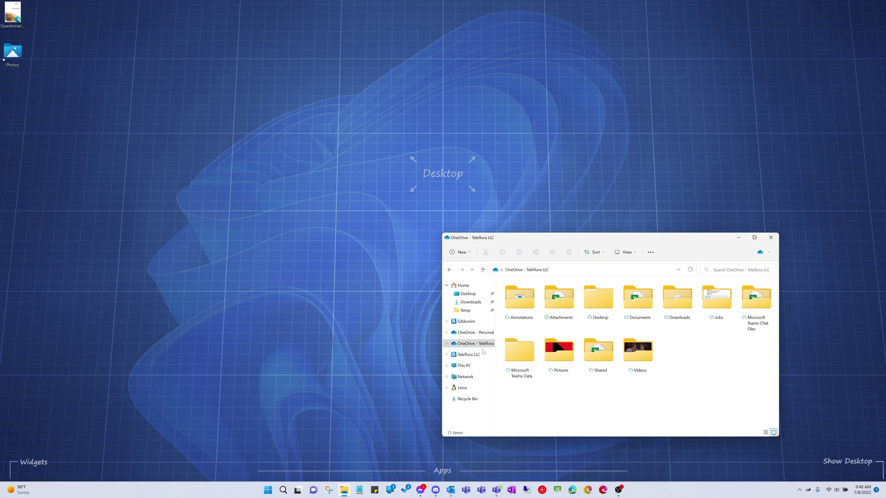
click(447, 355)
- Check the eFlorist, Voice Team and IT Invoices folders, comparing the Voice Team display name with its actual path
click(467, 363)
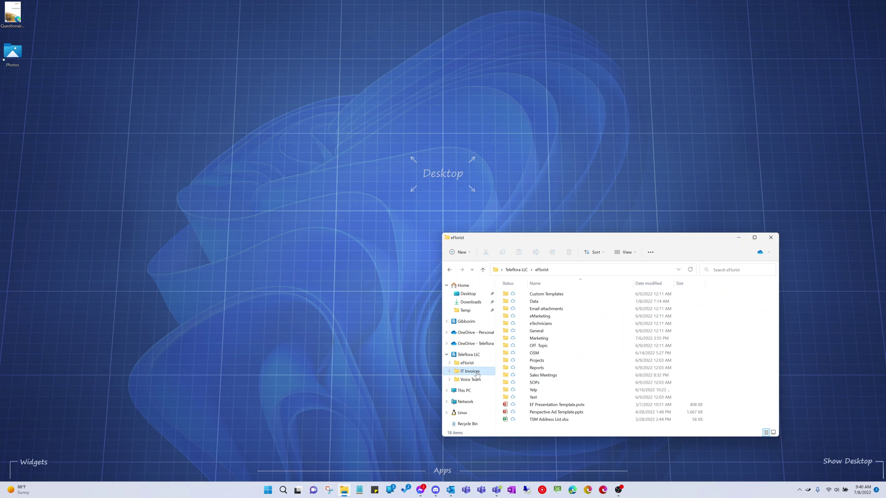
click(475, 379)
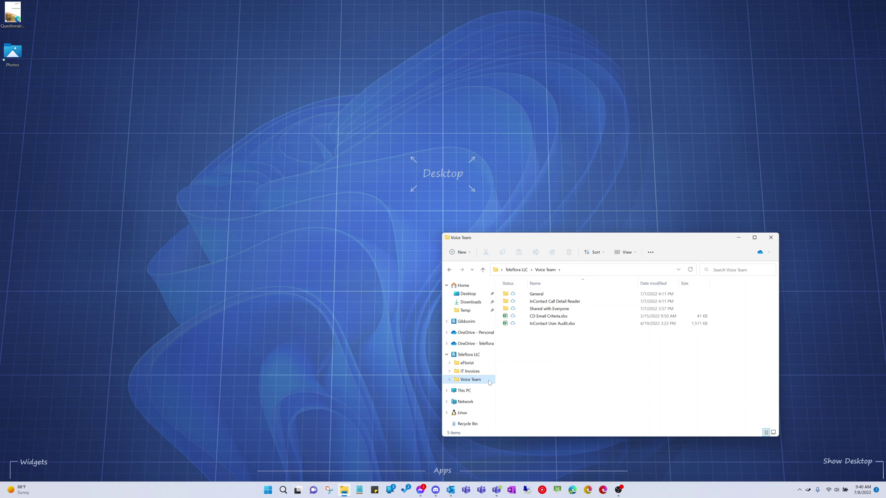
click(606, 273)
drag(606, 271, 562, 270)
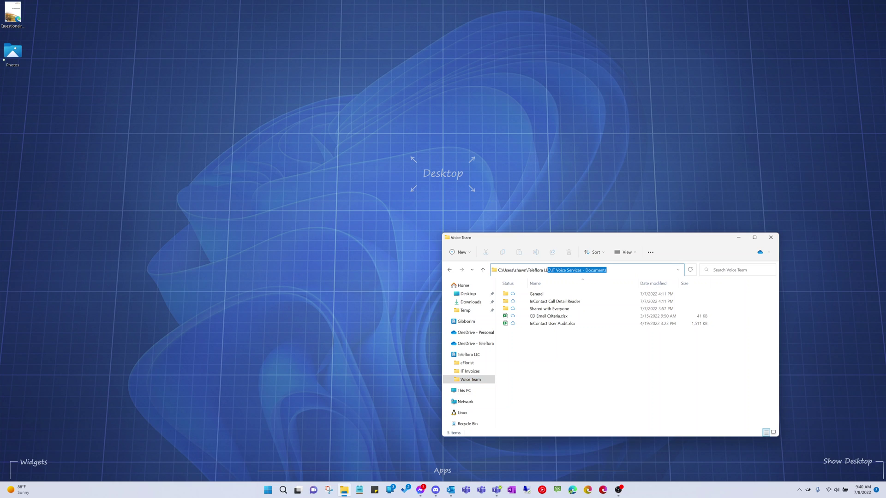
click(469, 371)
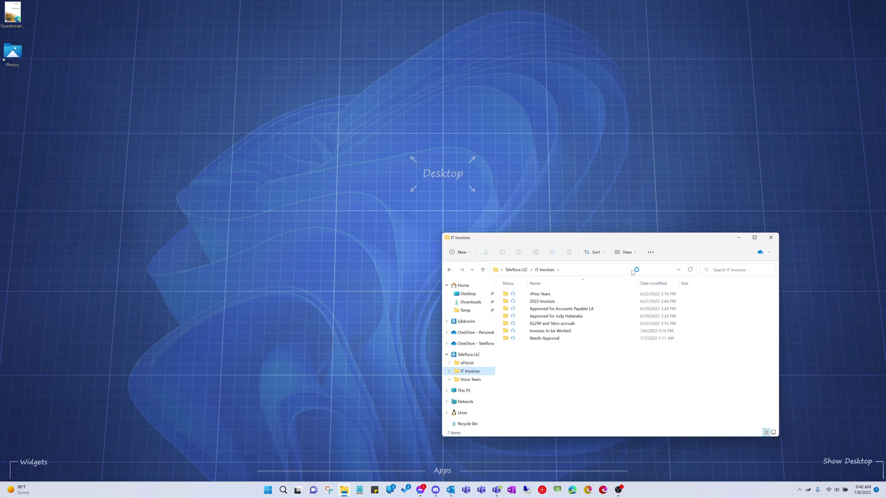